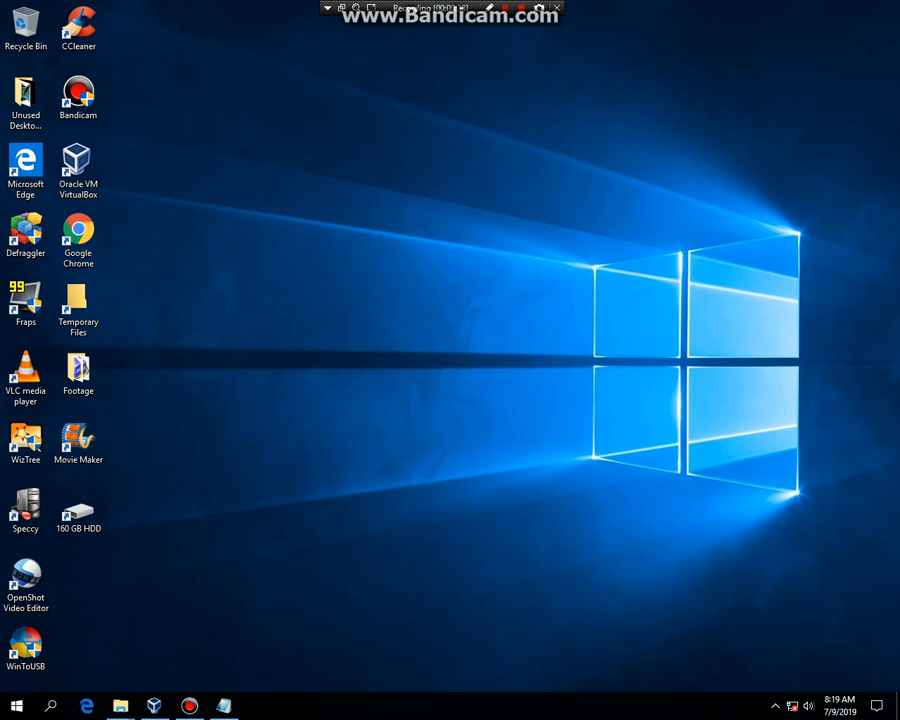
Open the notes listing the Windows 2.11 disk images, then switch to VirtualBox Manager.
click(224, 706)
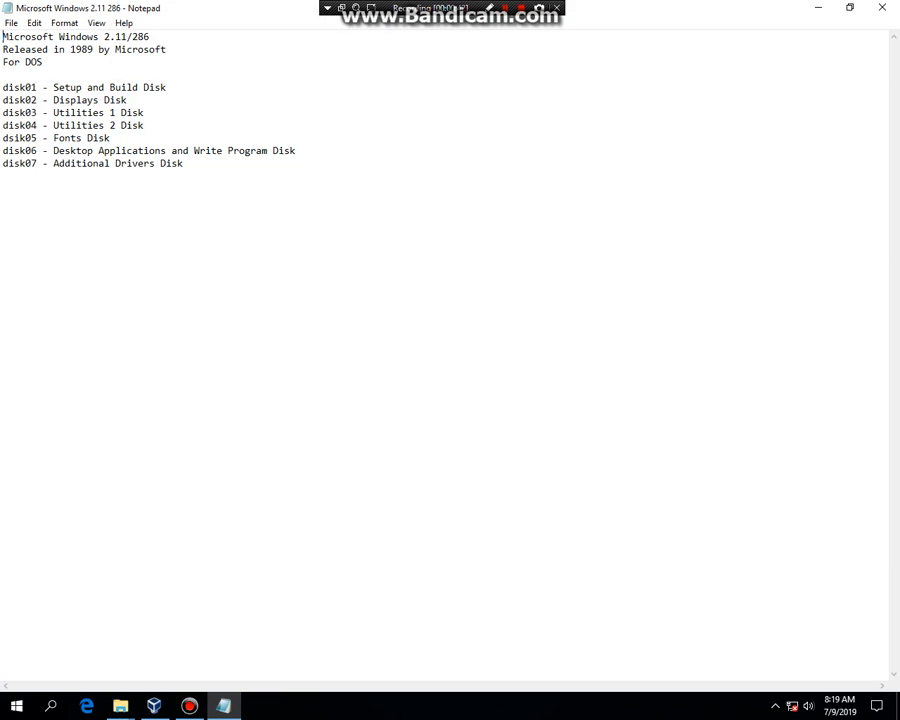
click(154, 706)
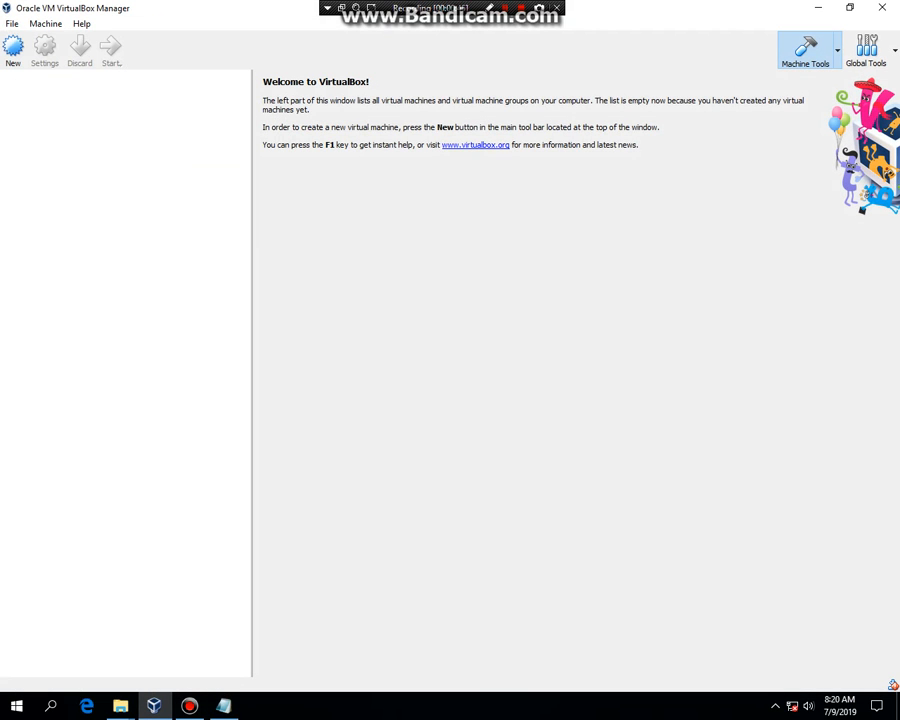
Start a new virtual machine named Windows 2.11 with version Windows 3.1.
click(13, 45)
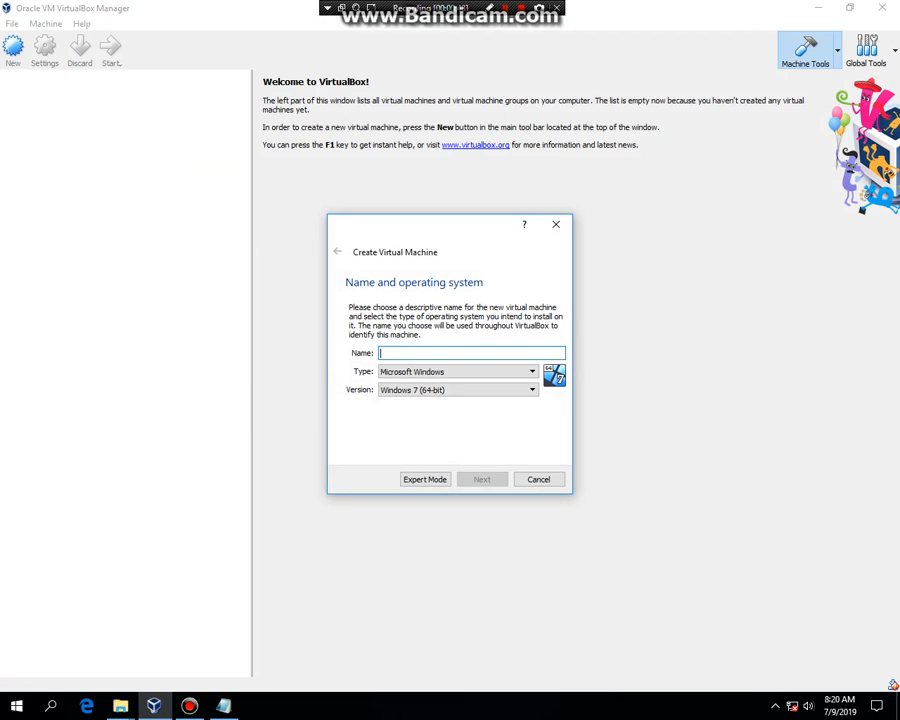
text(Windows)
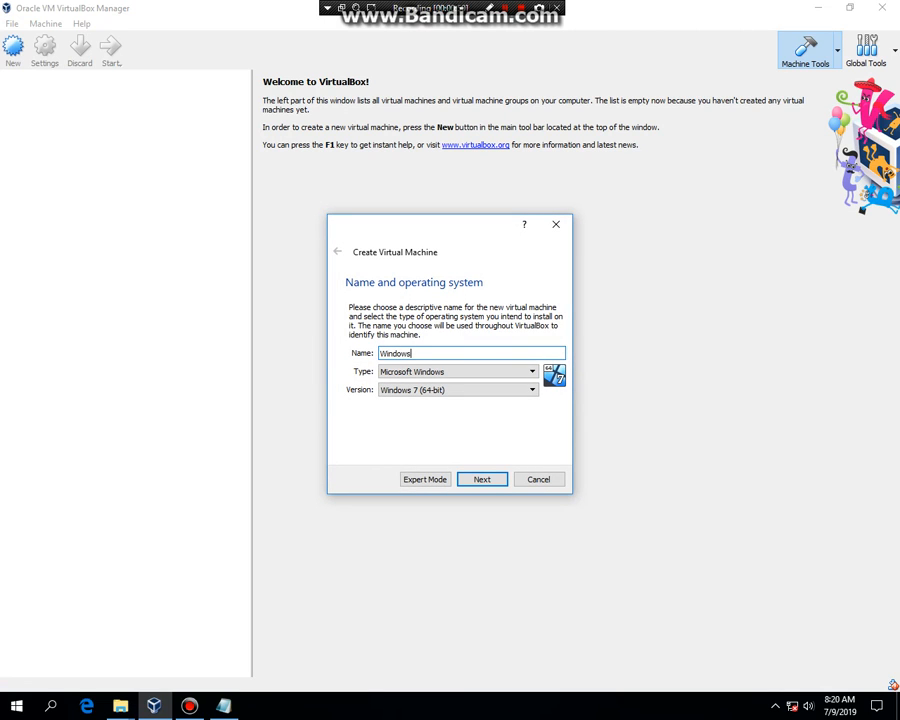
text( 2.11)
click(459, 390)
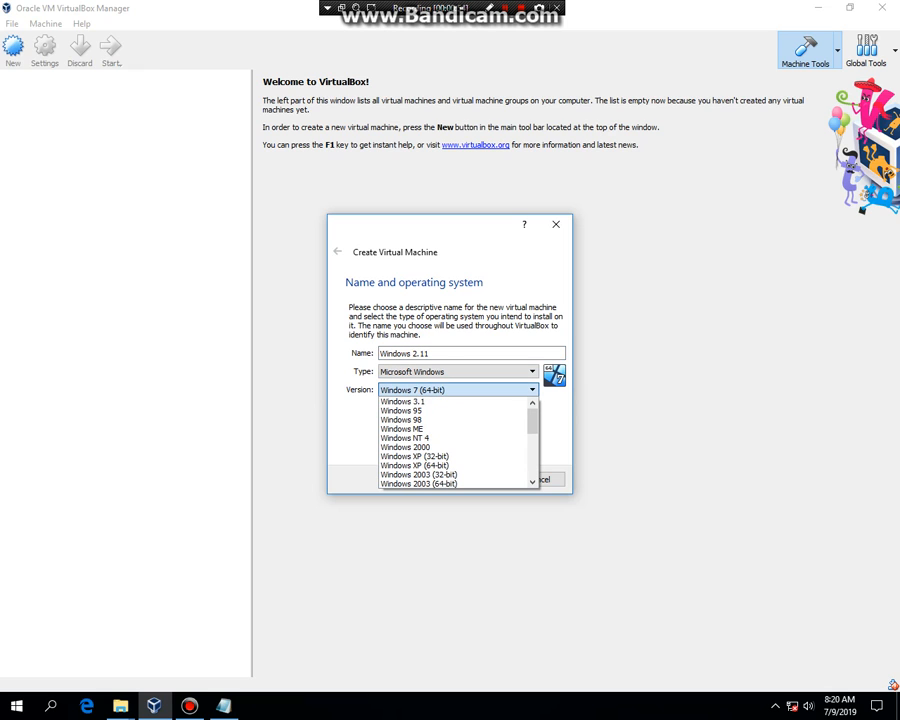
click(440, 402)
click(482, 479)
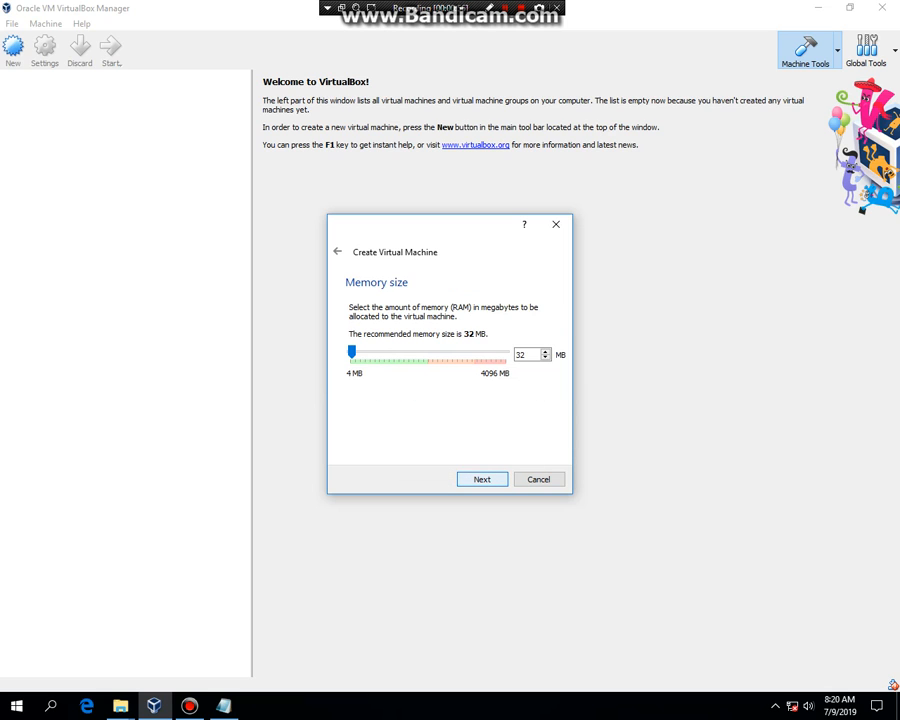
Accept the default memory and virtual hard disk settings to finish creating the virtual machine.
key(Return)
key(Return)
key(Return)
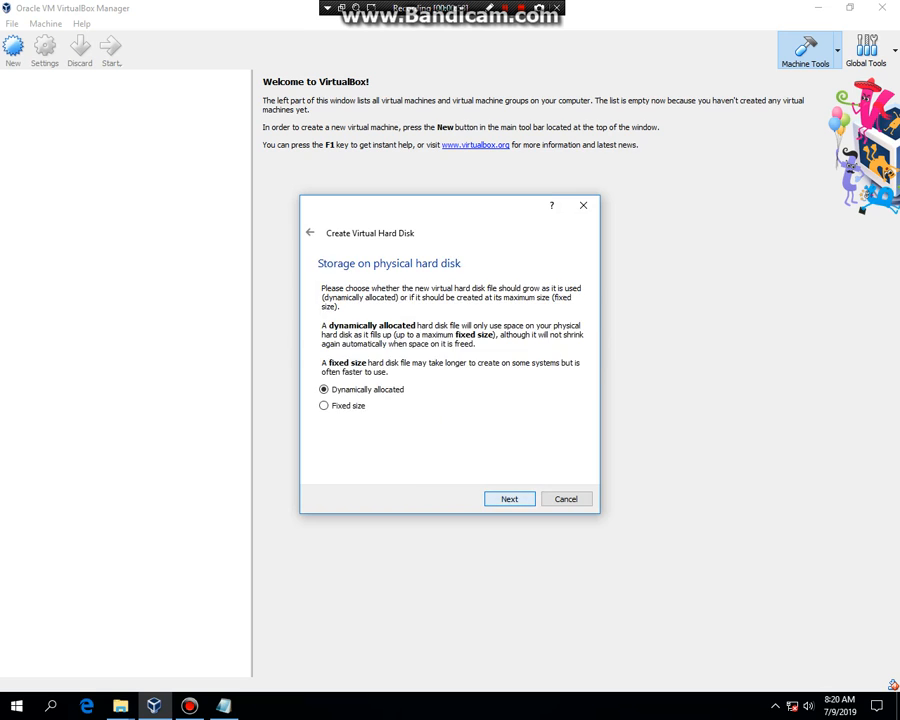
key(Return)
key(Return)
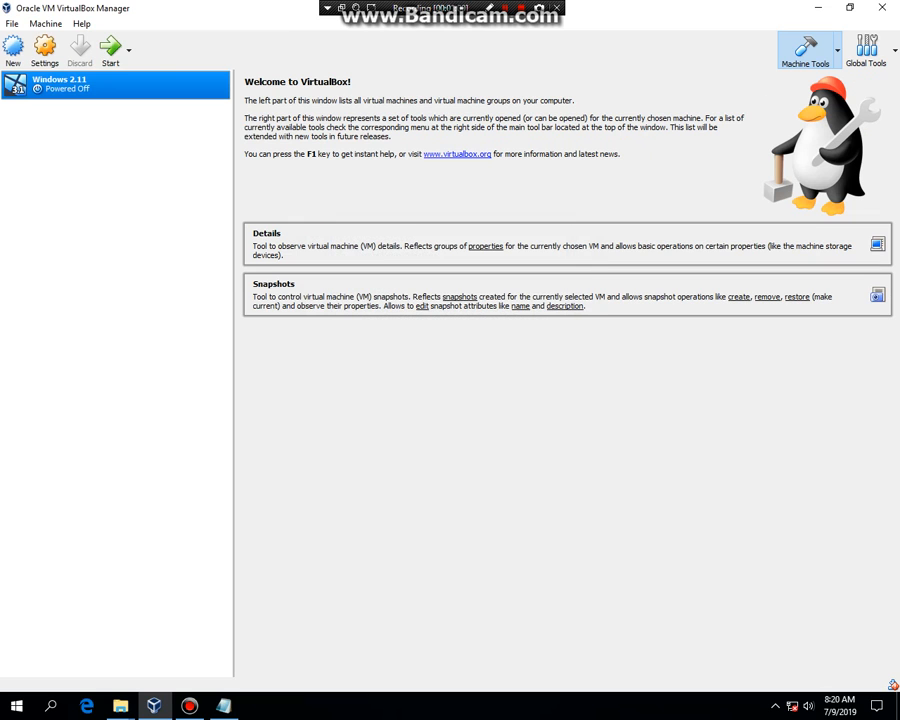
Remove the empty optical drive from the Windows 2.11 machine's storage settings.
click(44, 47)
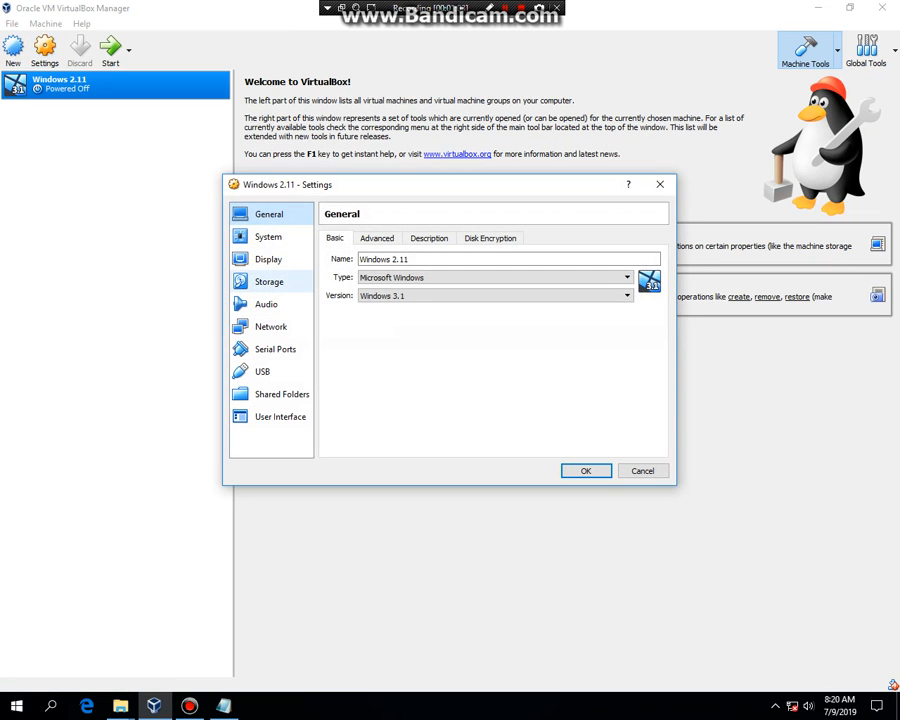
click(269, 282)
click(363, 320)
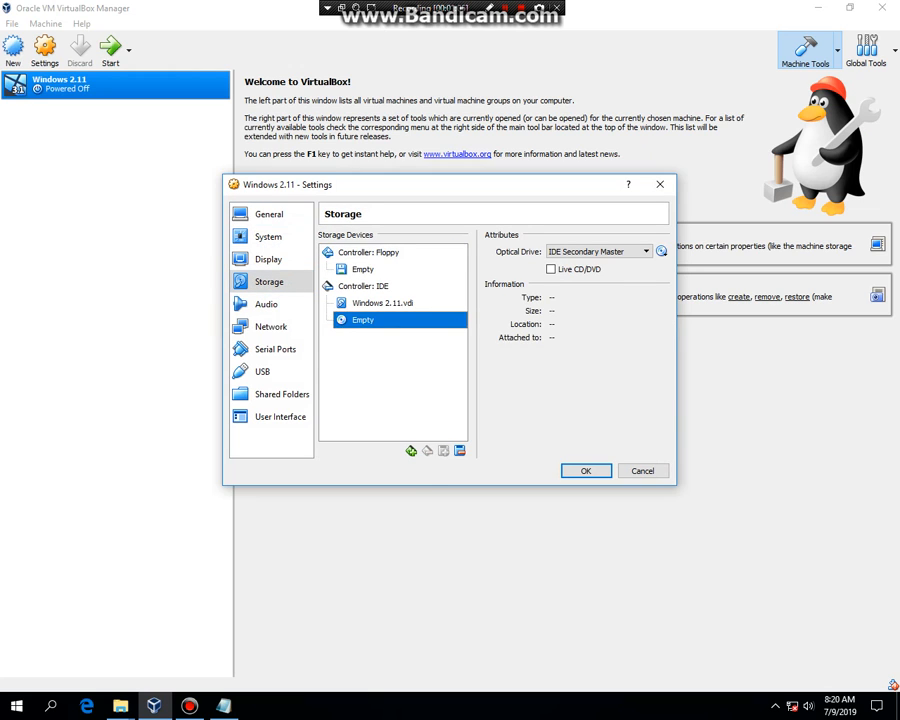
click(460, 451)
click(420, 383)
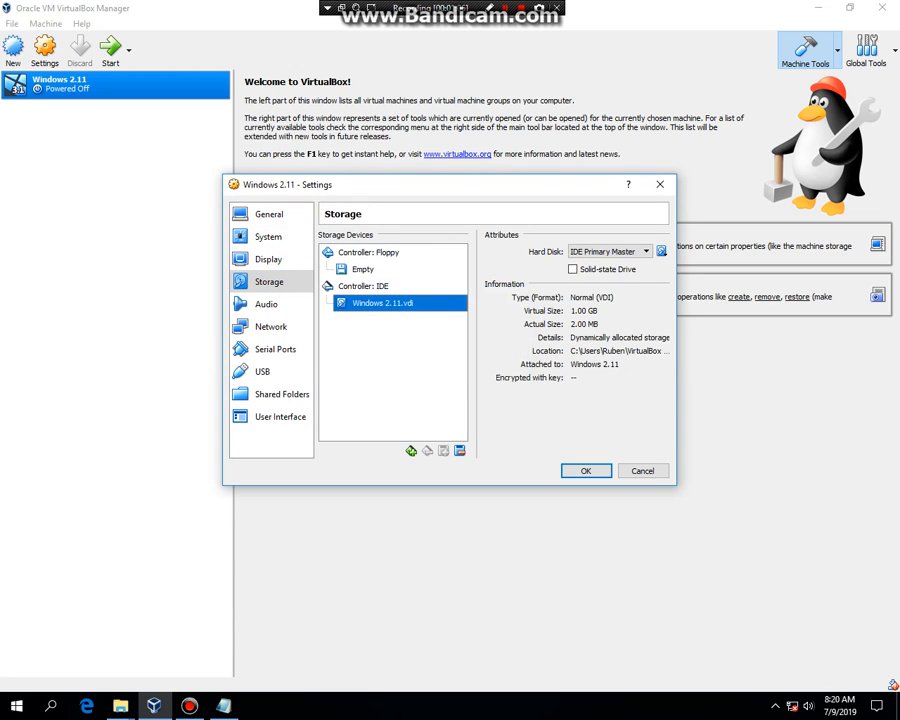
Mount the MS DOS 6.22 floppy image Disk 1 - Setup - 1.44mb in the floppy drive and save the settings.
click(363, 269)
click(661, 251)
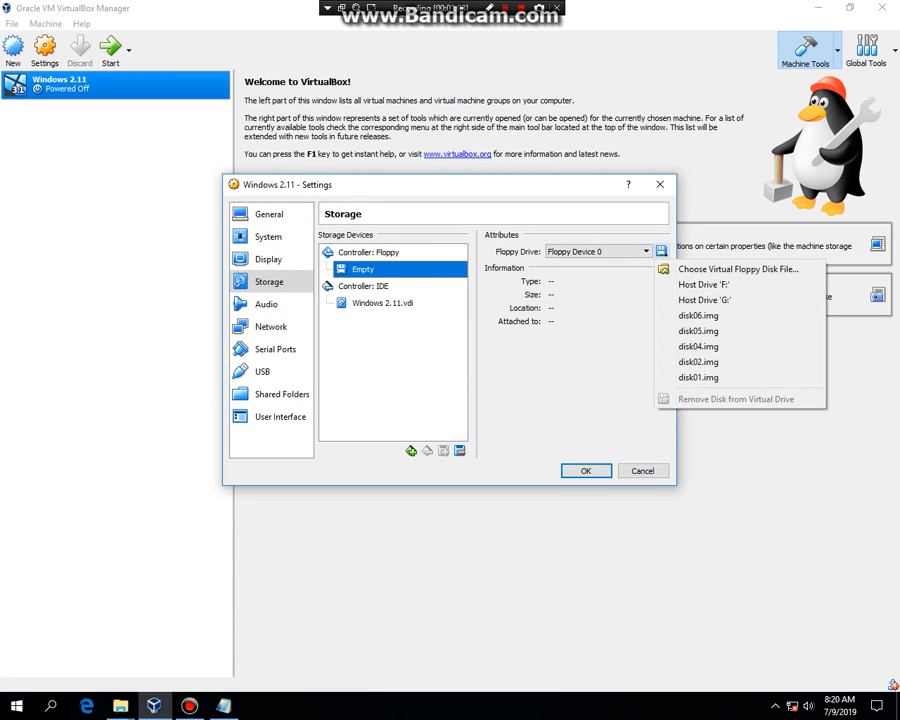
click(738, 269)
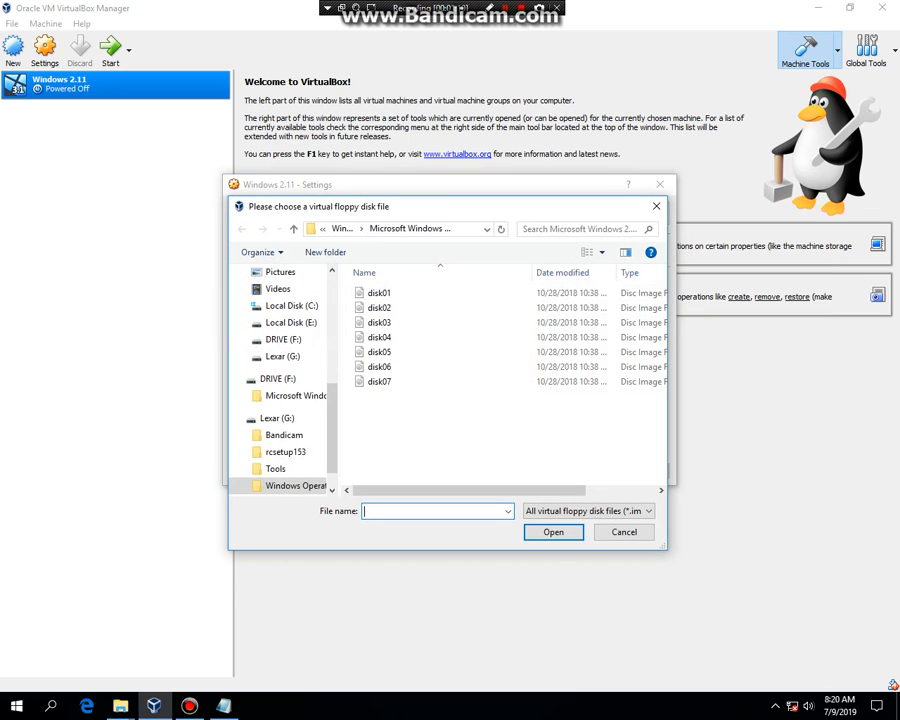
click(322, 228)
click(381, 249)
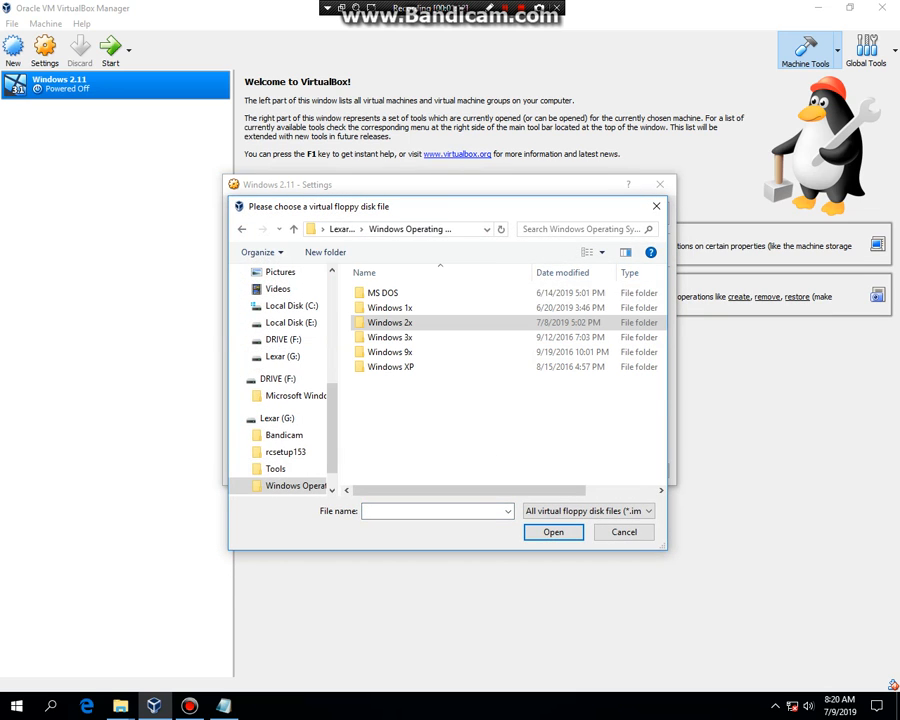
double_click(382, 293)
double_click(380, 293)
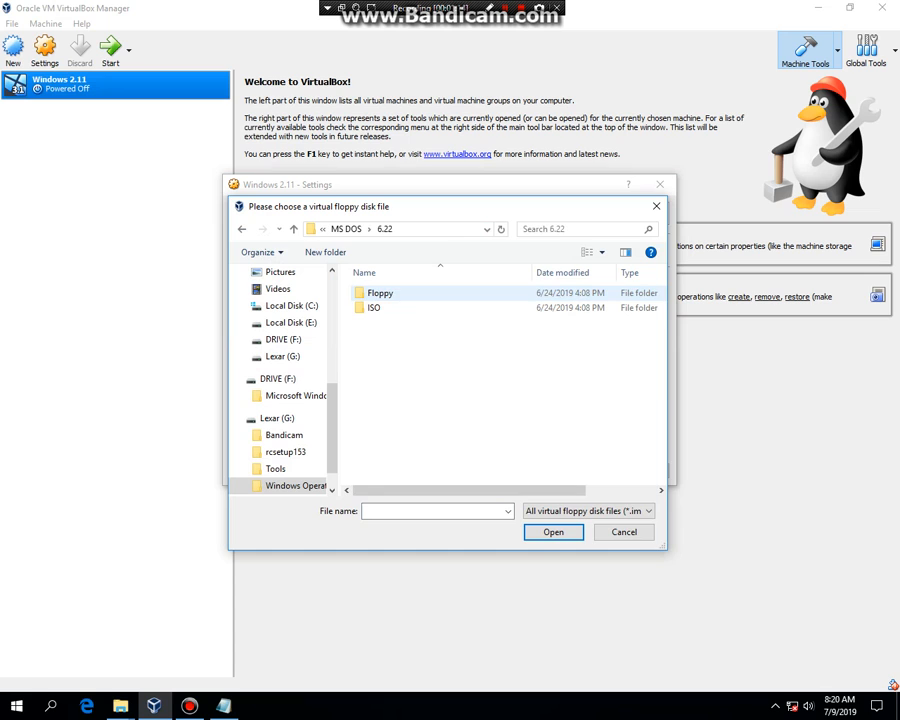
double_click(380, 293)
double_click(392, 307)
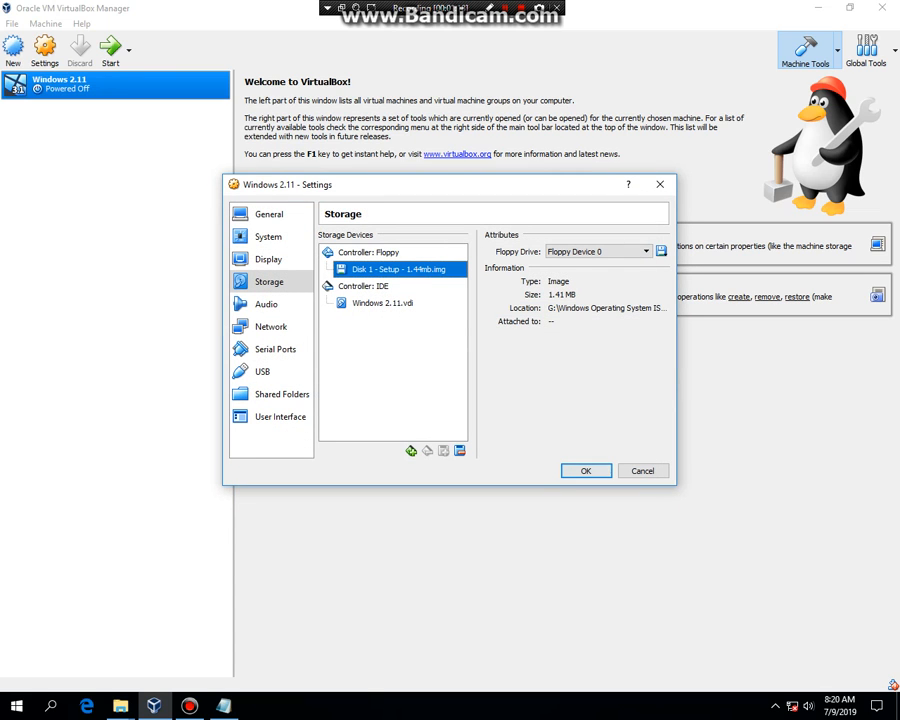
click(586, 470)
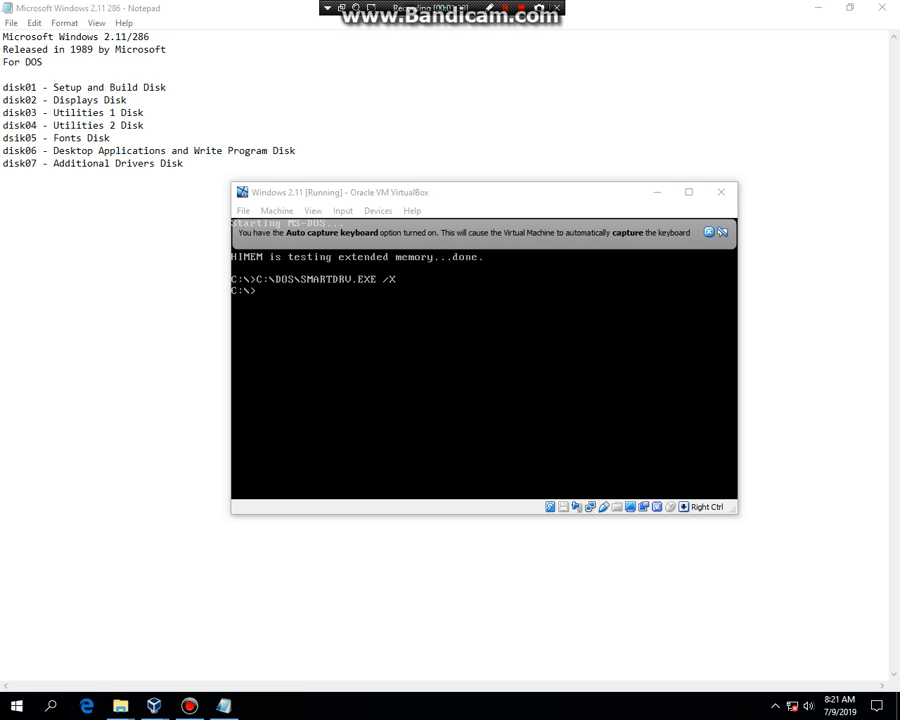
Insert the Windows 2.11 disk01 image into the running machine's floppy drive.
click(563, 507)
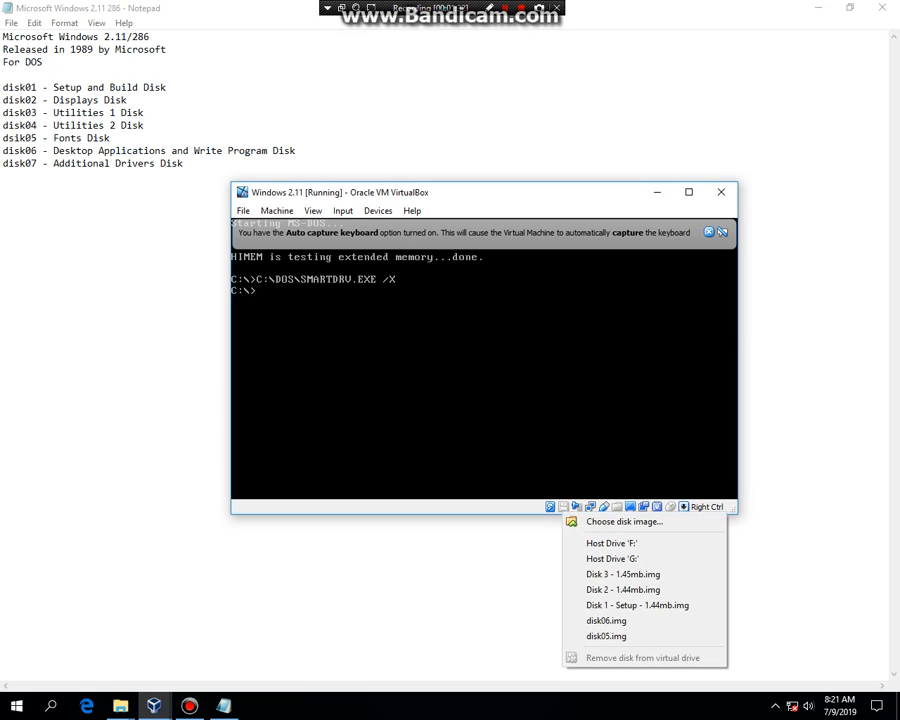
click(620, 516)
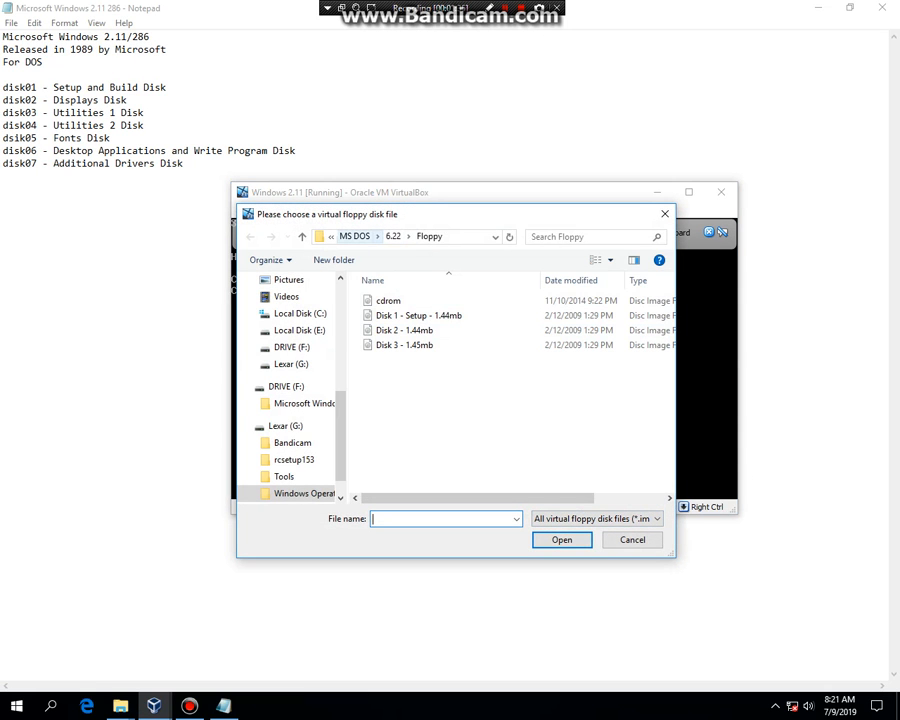
click(331, 237)
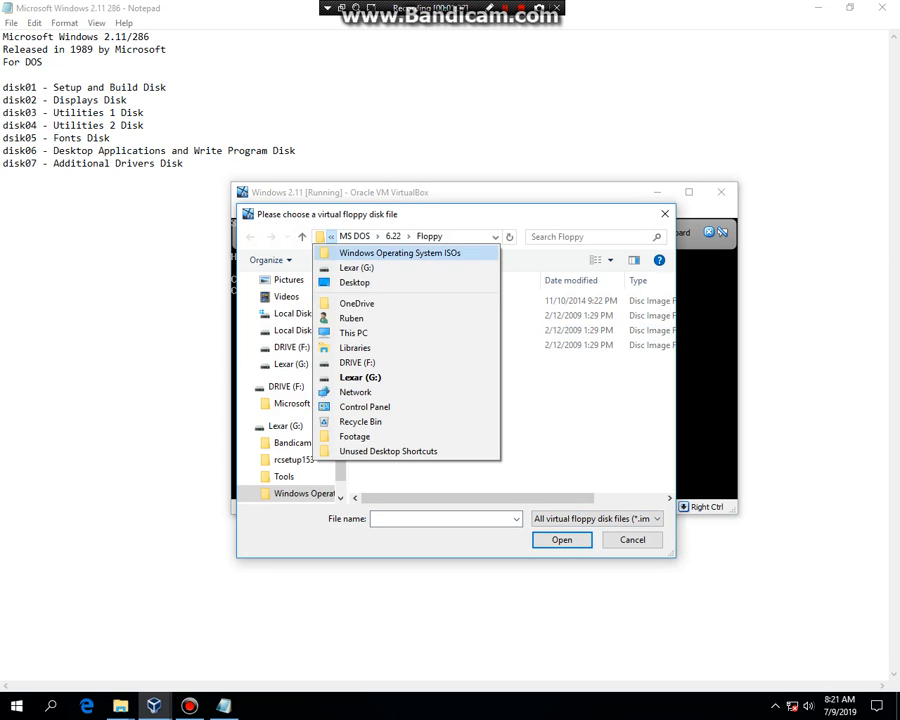
click(400, 251)
double_click(398, 330)
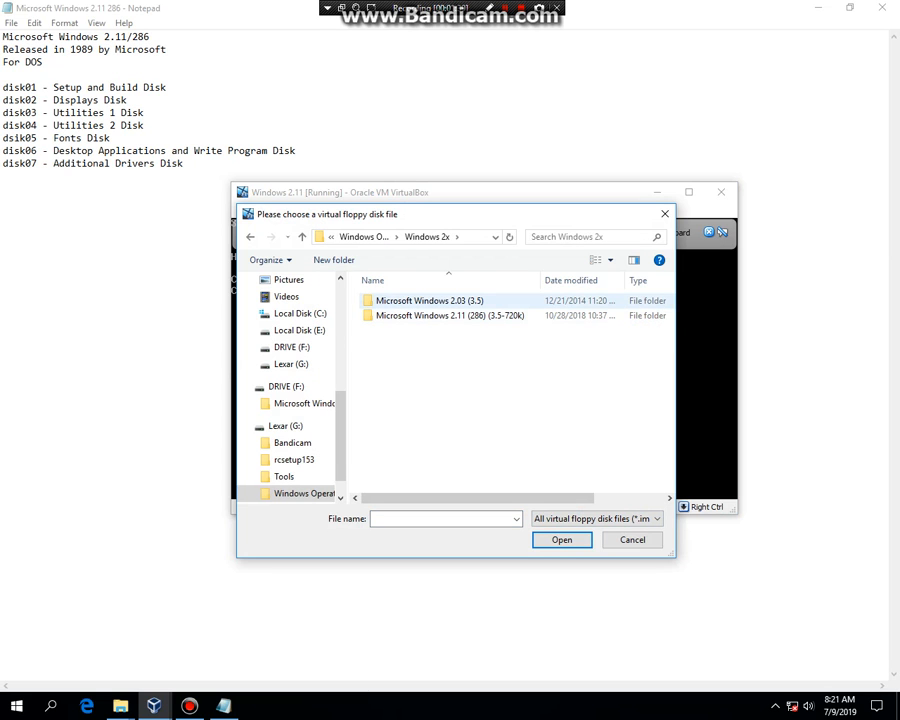
double_click(400, 300)
double_click(387, 300)
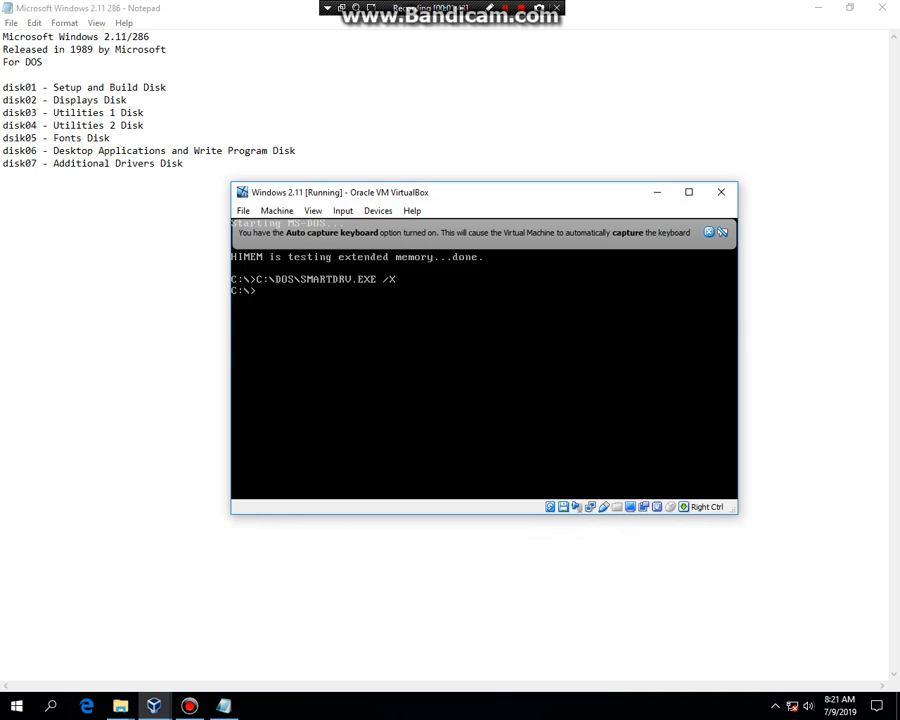
Switch to drive A: and run setup.
text(A:)
key(Return)
text(setup)
key(Return)
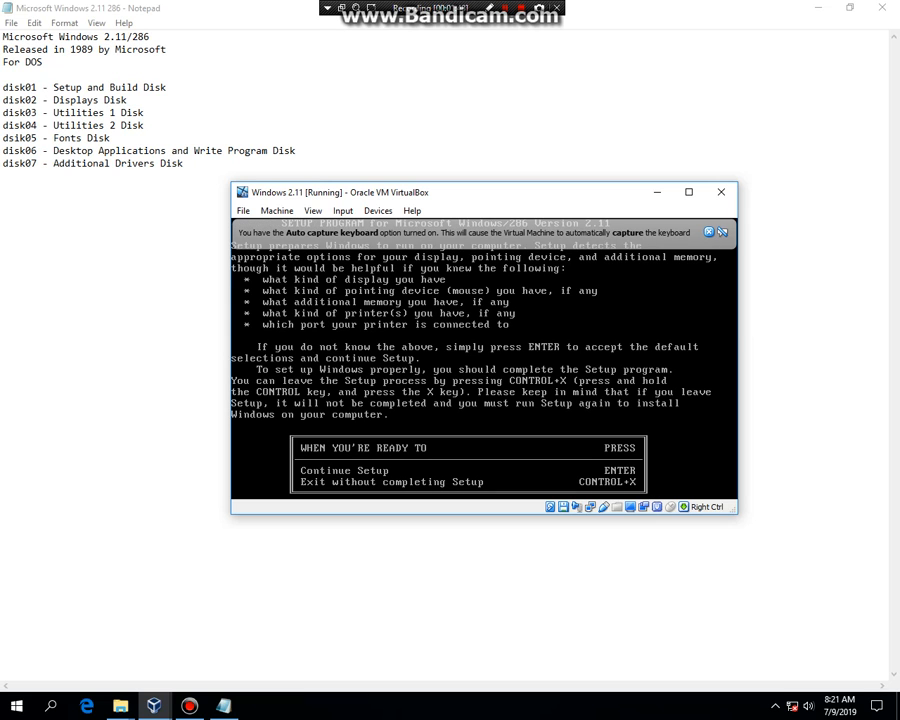
Continue Setup and choose to proceed with no extended memory for Windows.
key(Return)
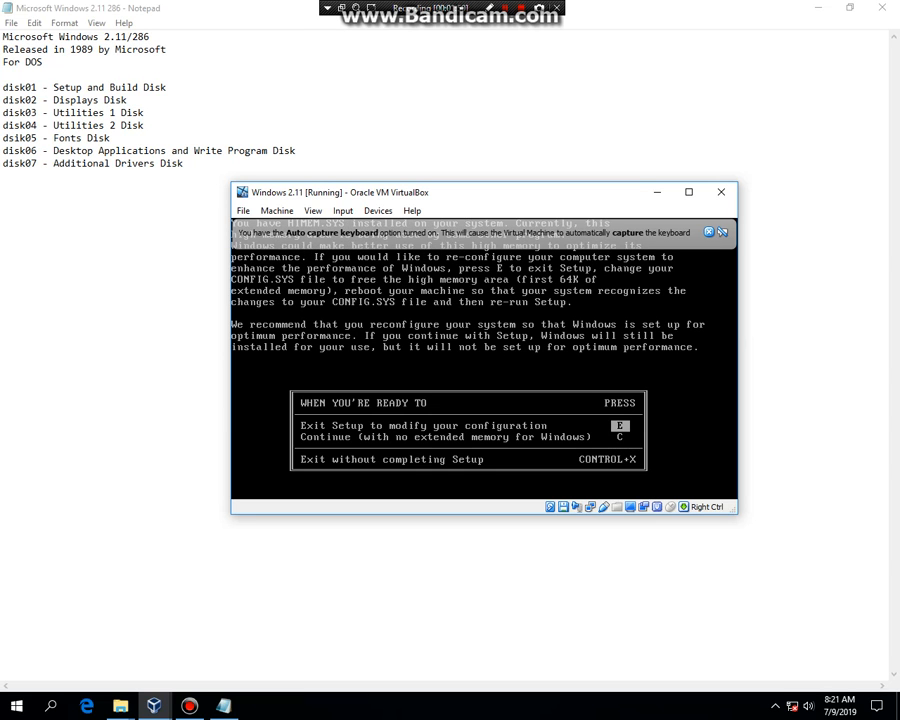
key(Down)
key(c)
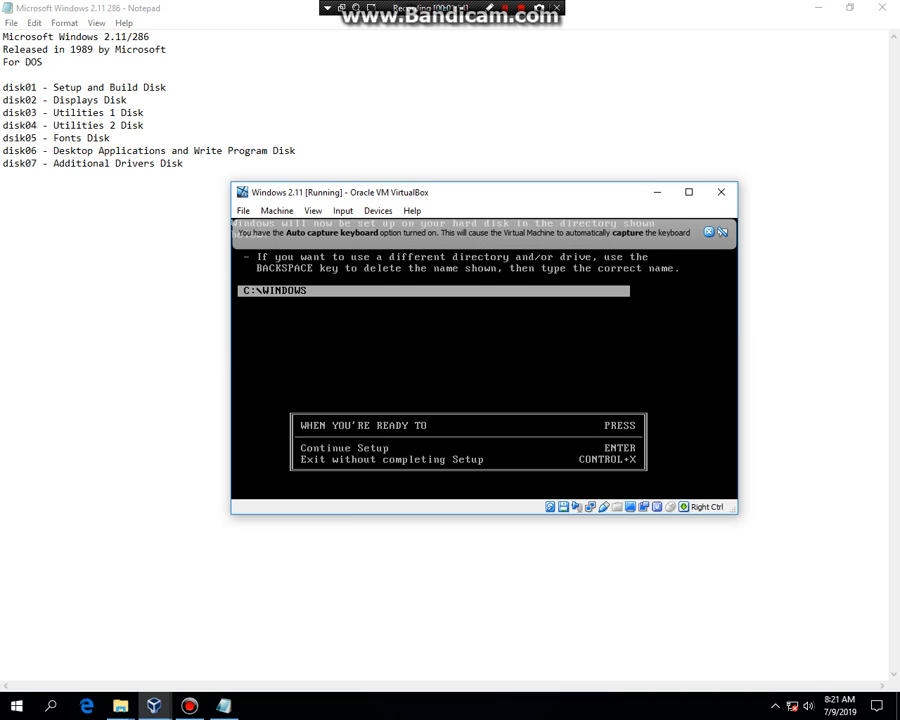
Accept Setup's default C:\WINDOWS directory, hardware list and extended memory setting.
key(Return)
key(Return)
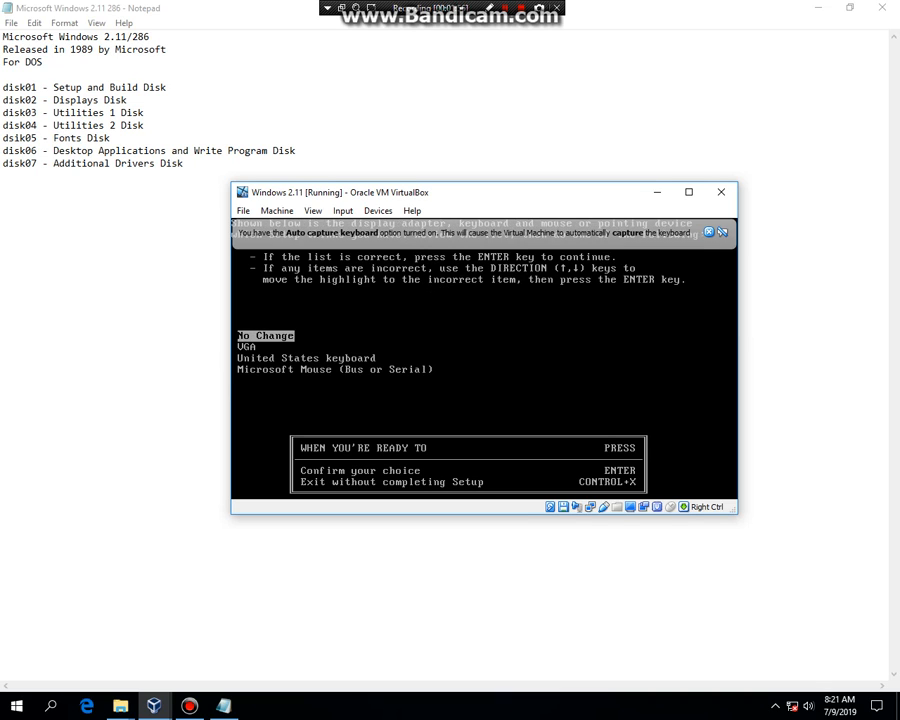
key(Return)
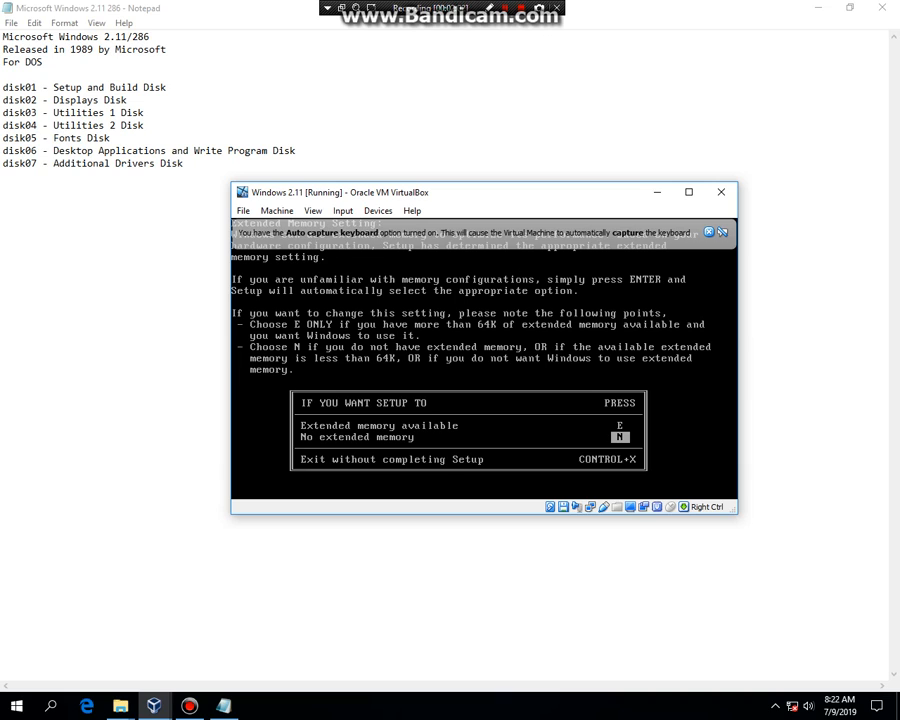
key(Return)
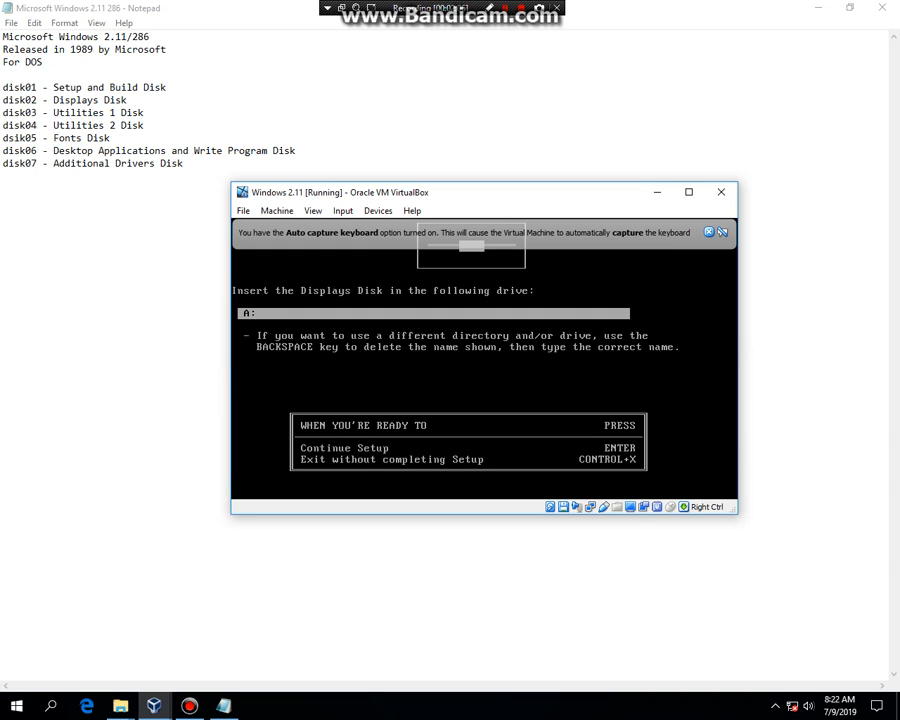
Insert the disk02 image into the floppy drive and continue Setup.
click(563, 507)
click(628, 516)
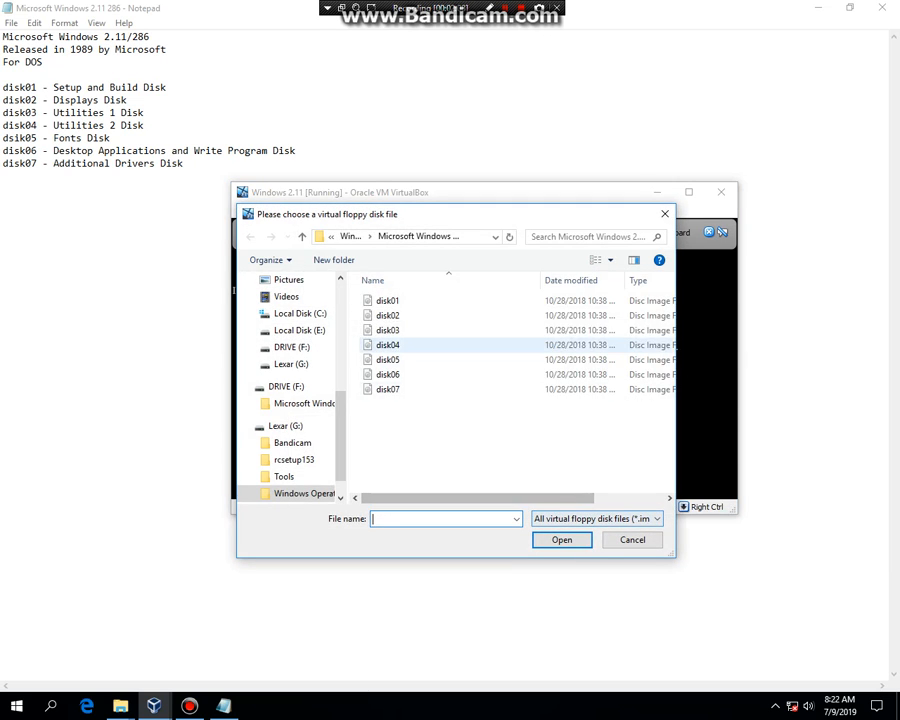
double_click(386, 314)
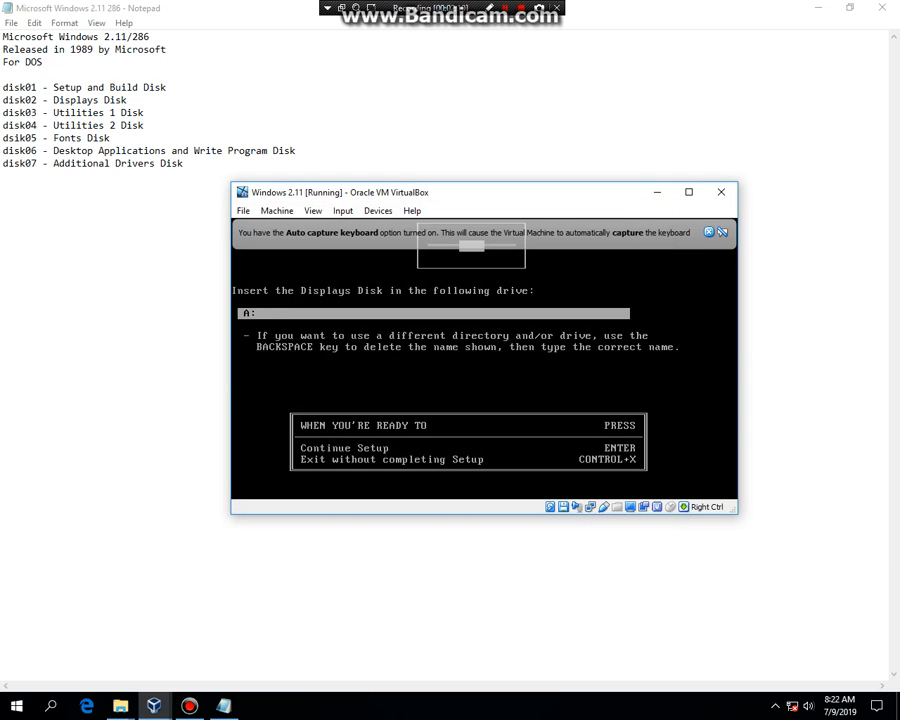
key(Return)
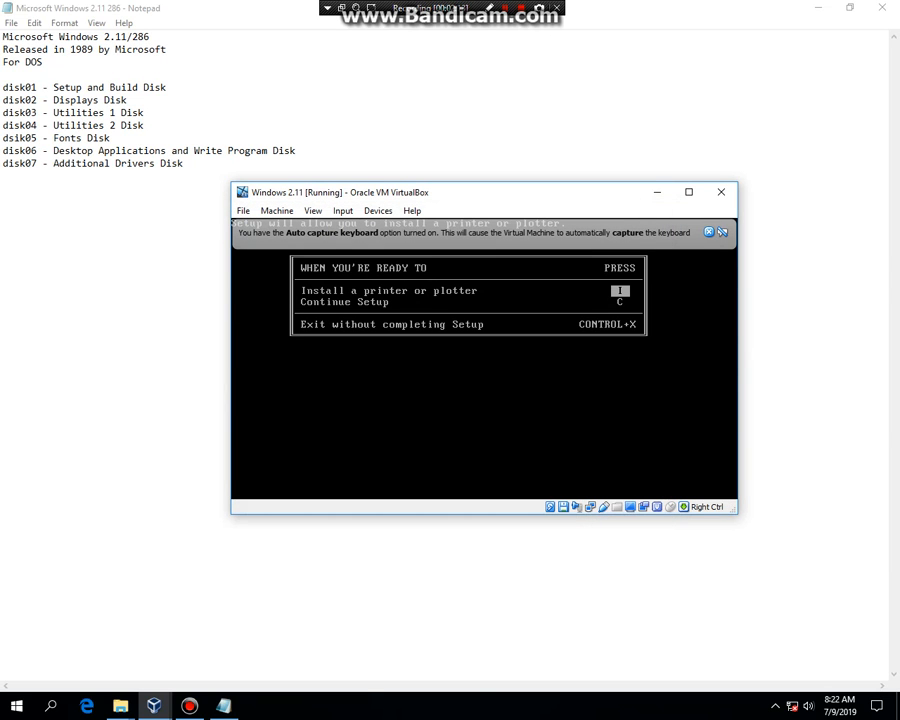
Skip printer installation and keep United States as the country setting.
key(Down)
key(Return)
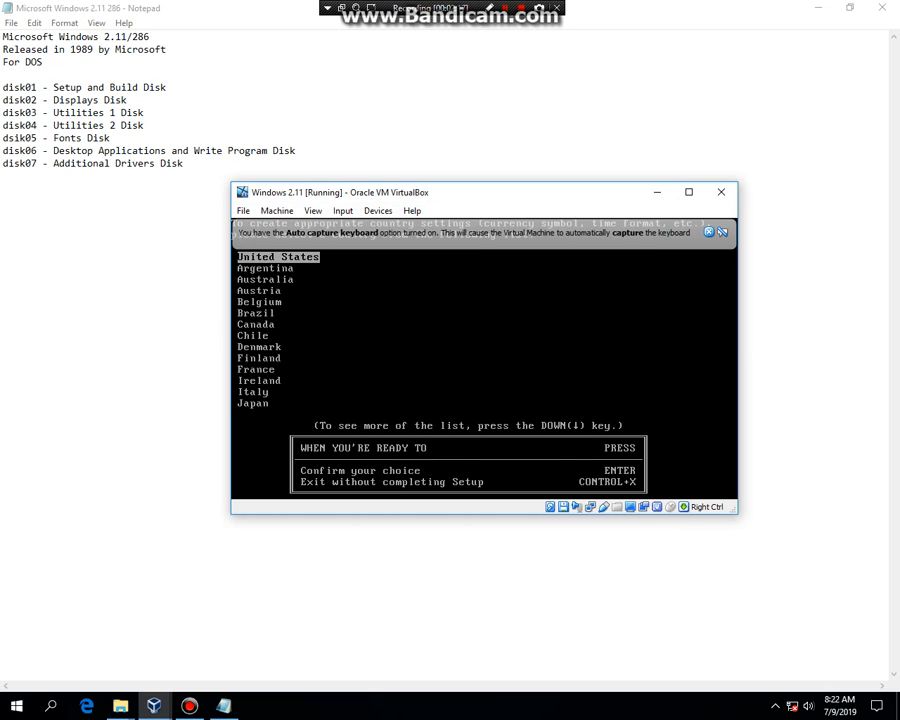
key(Return)
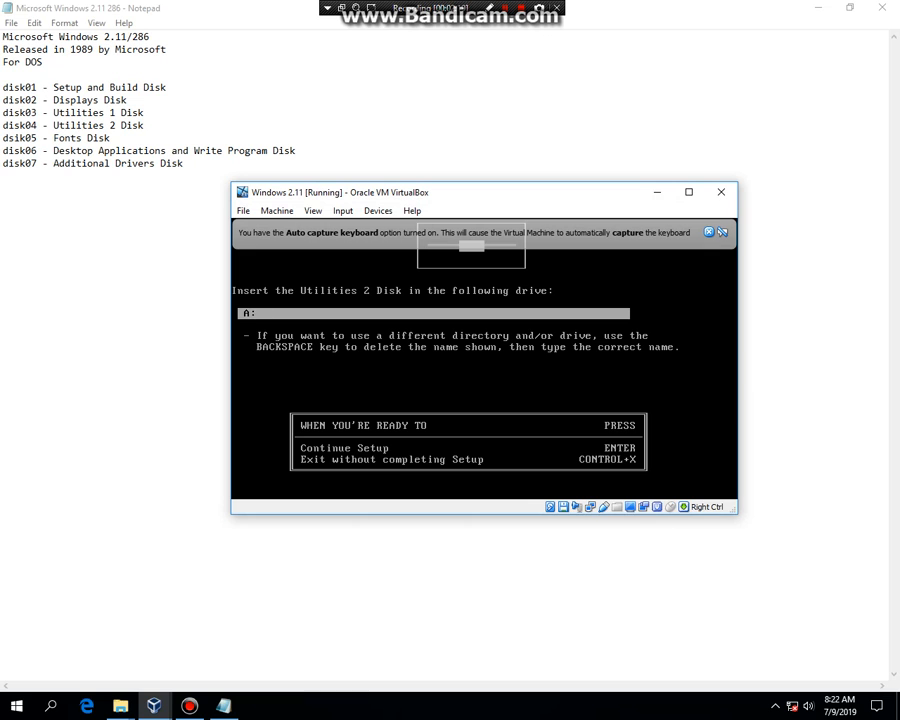
Insert the disk04 image into the floppy drive for the Utilities 2 Disk prompt.
click(563, 507)
click(622, 514)
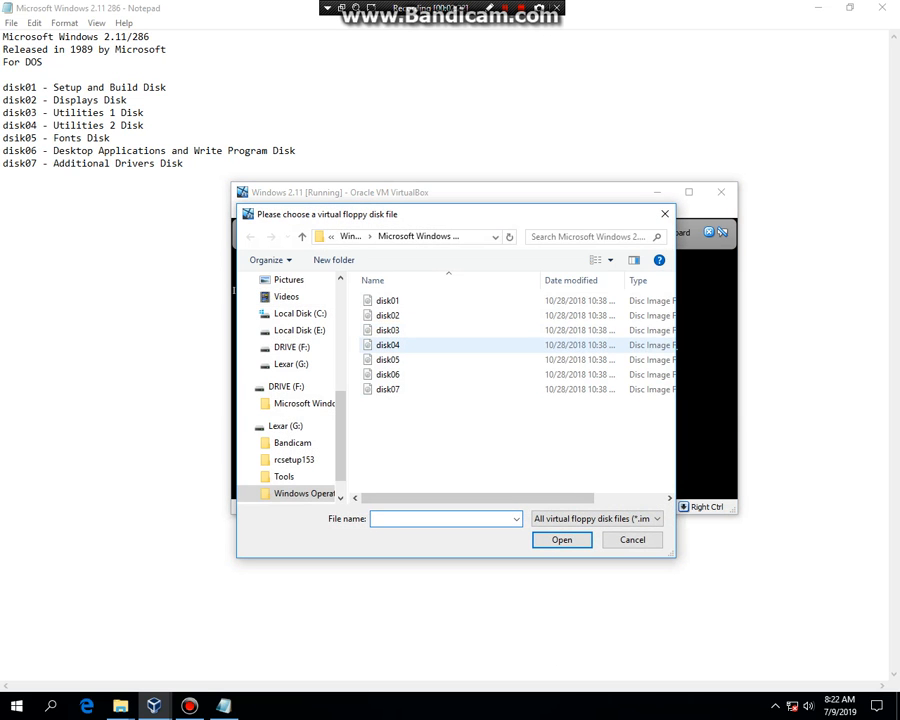
double_click(388, 345)
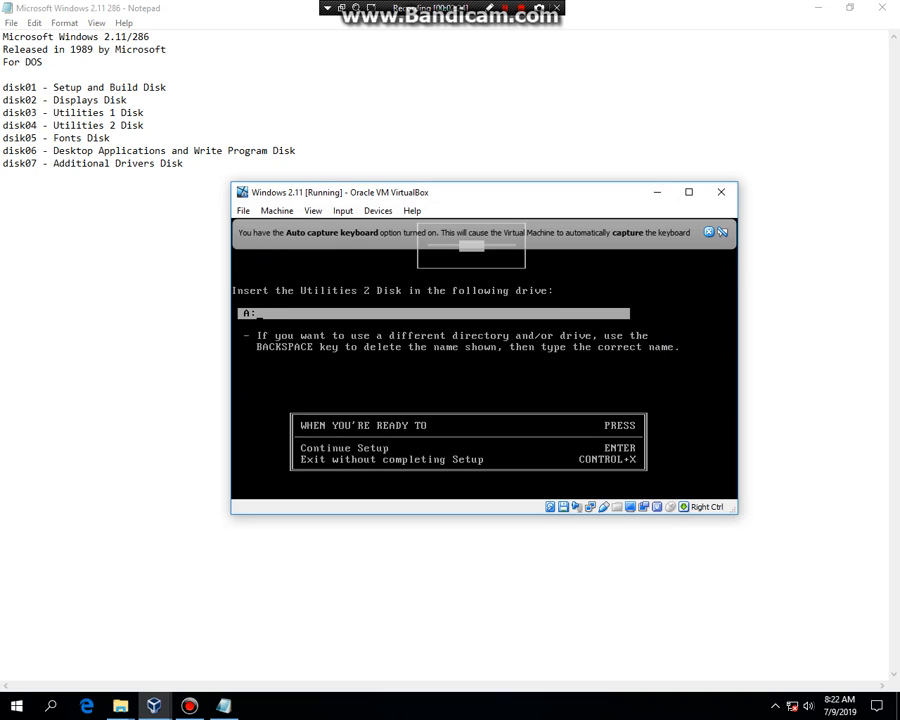
Continue Setup, then insert the disk05 image into the floppy drive for the Fonts Disk prompt and continue.
key(Return)
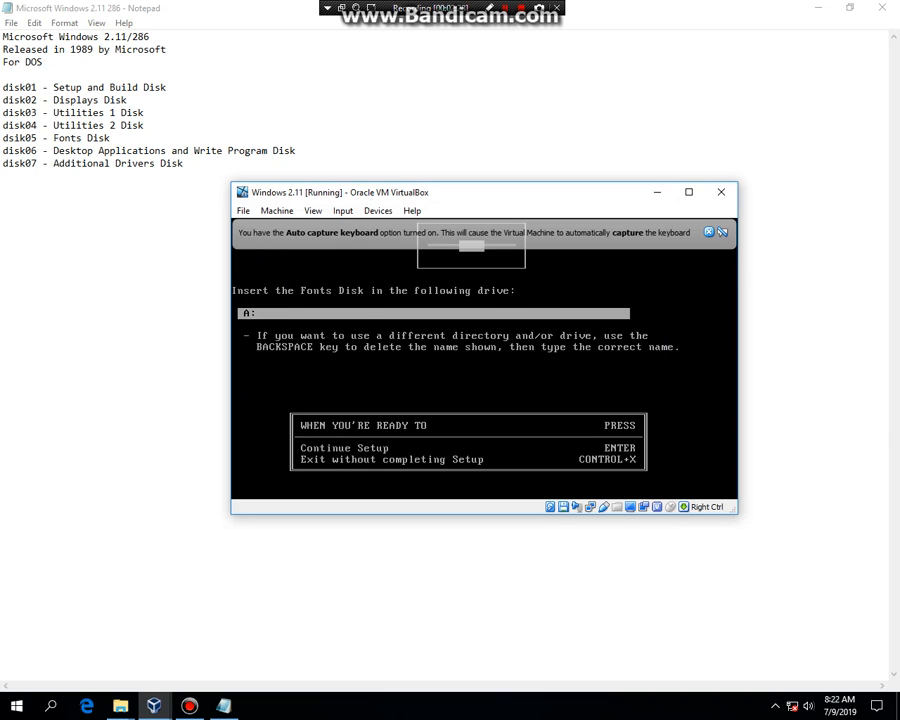
right_click(562, 506)
click(620, 514)
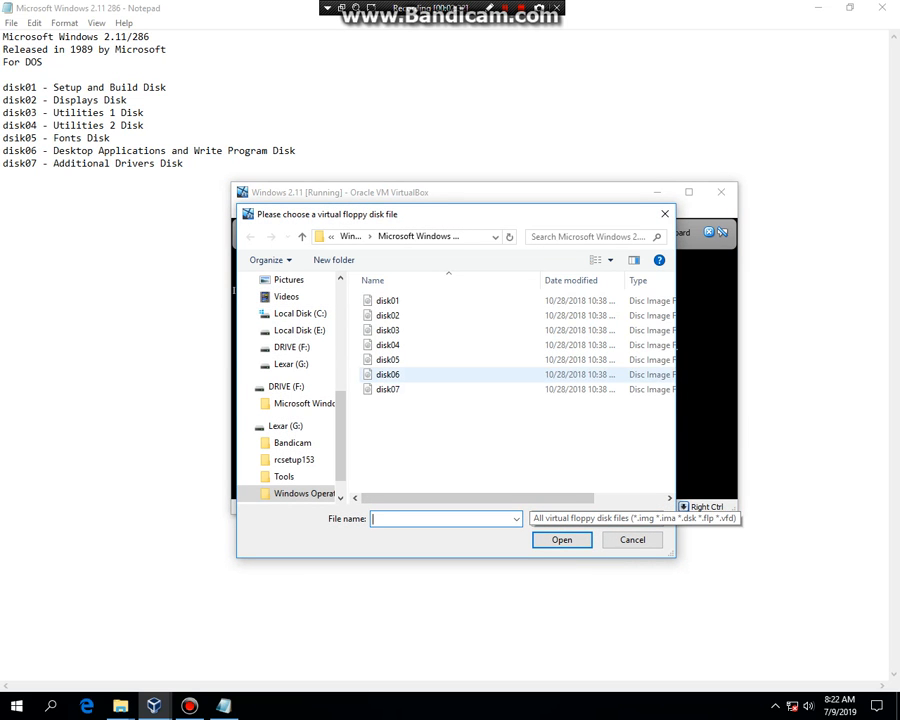
double_click(387, 359)
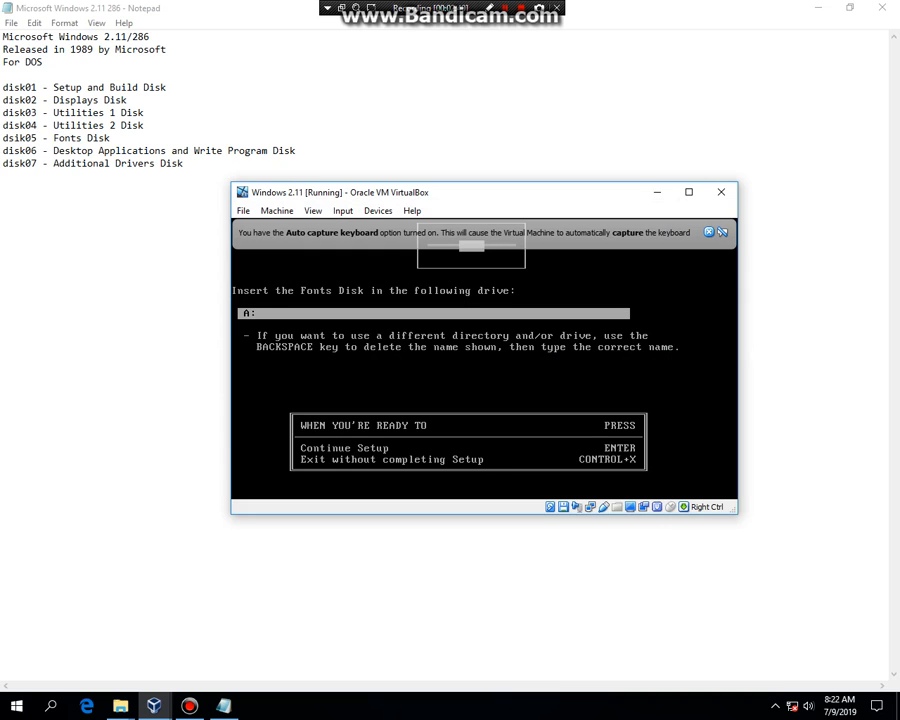
key(Return)
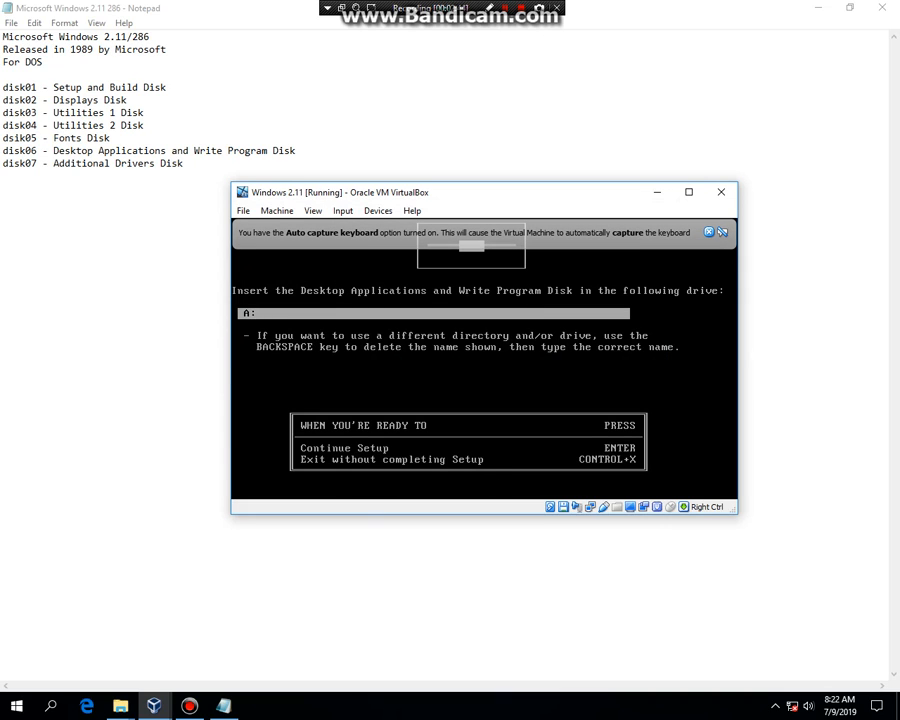
Insert the disk06 image into the floppy drive for the Desktop Applications and Write Program Disk and continue Setup.
click(562, 506)
click(605, 516)
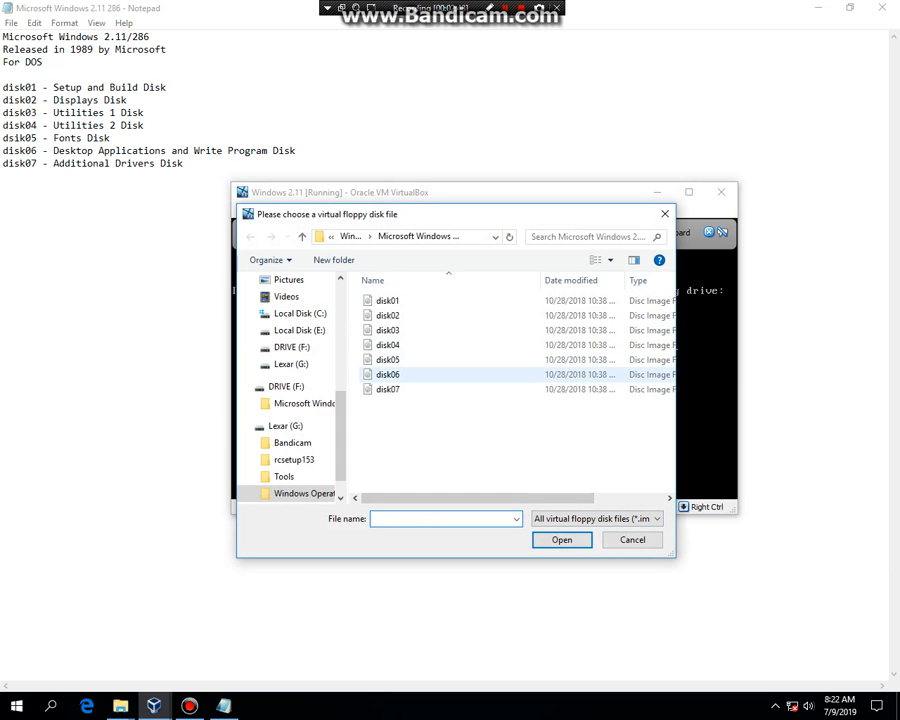
double_click(387, 374)
key(Return)
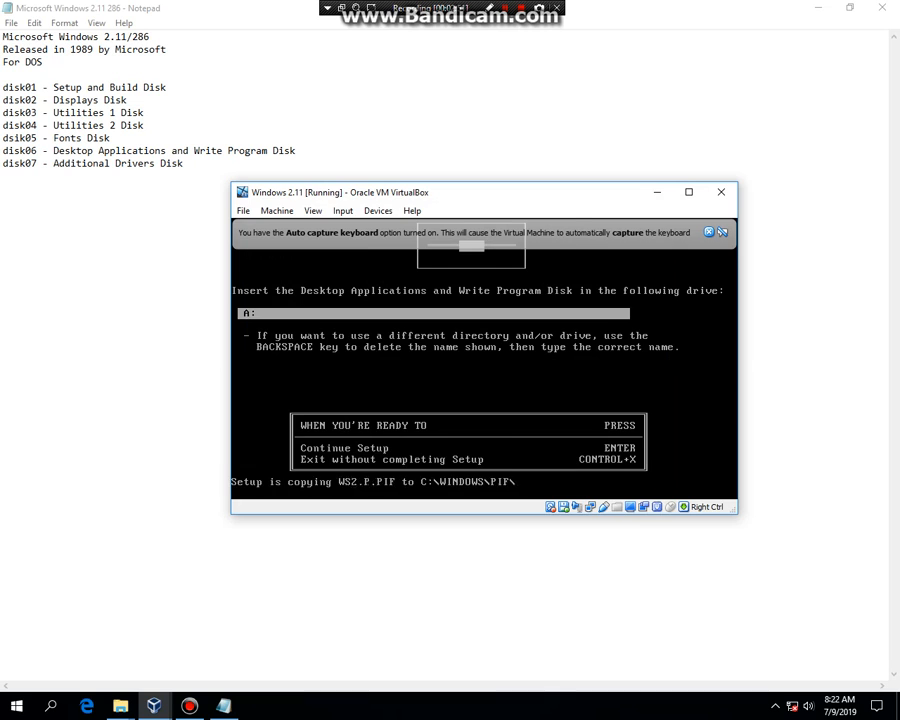
Choose no modification to AUTOEXEC.BAT, continue past the readme notice, and continue without running Memset.
key(Down)
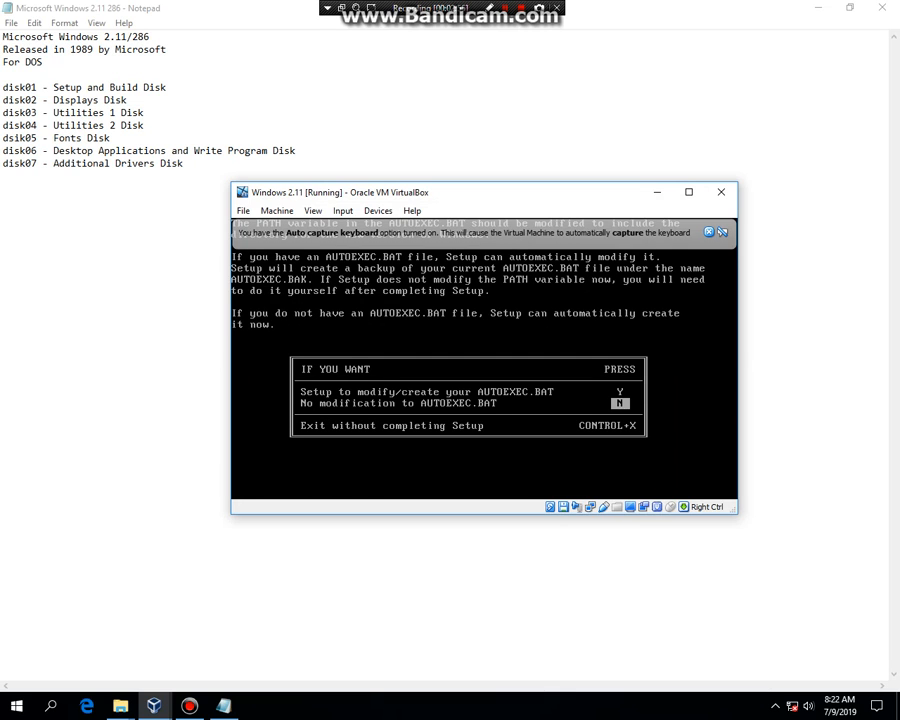
key(Return)
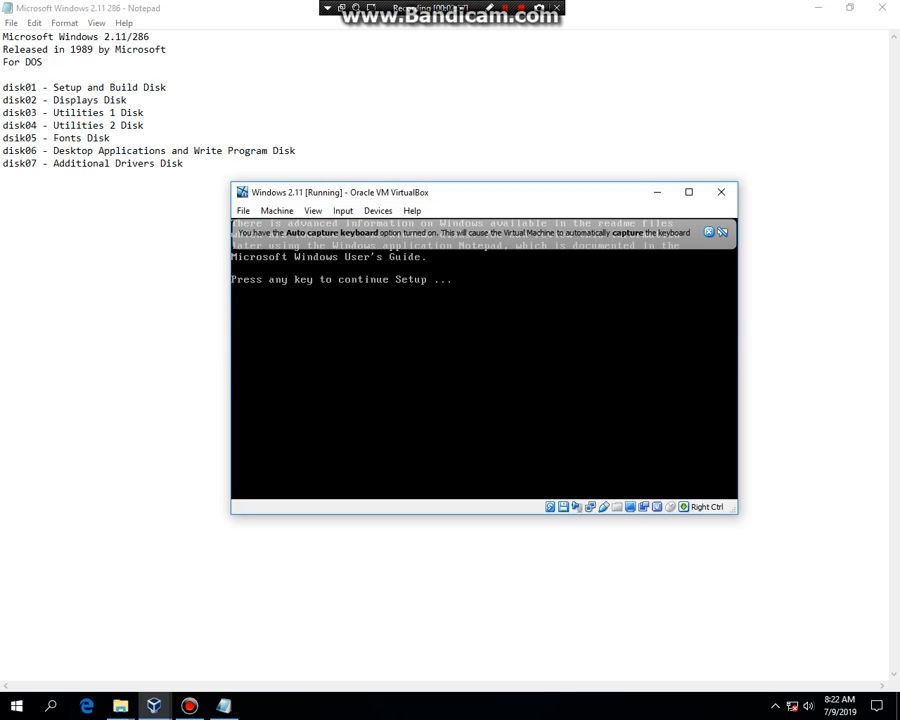
key(Return)
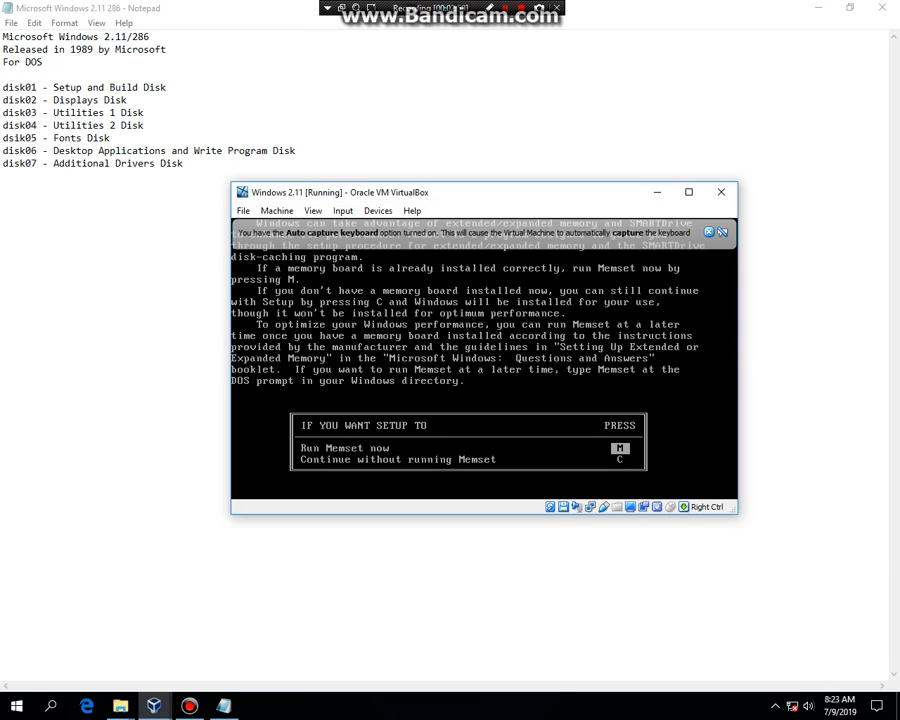
key(Down)
key(Return)
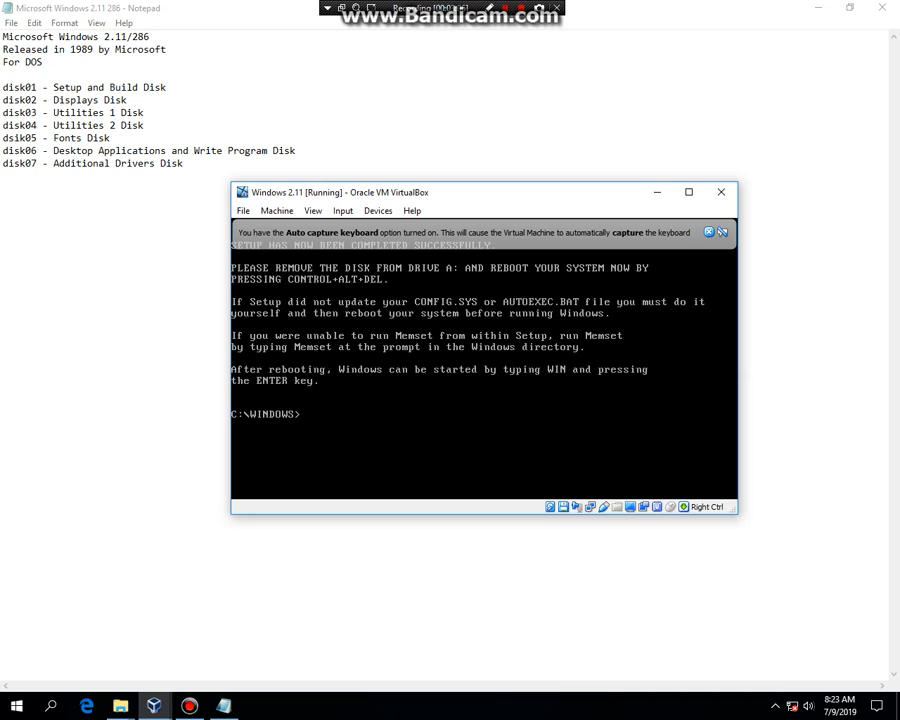
Remove the disk from the virtual floppy drive and start Windows with the win command.
click(563, 507)
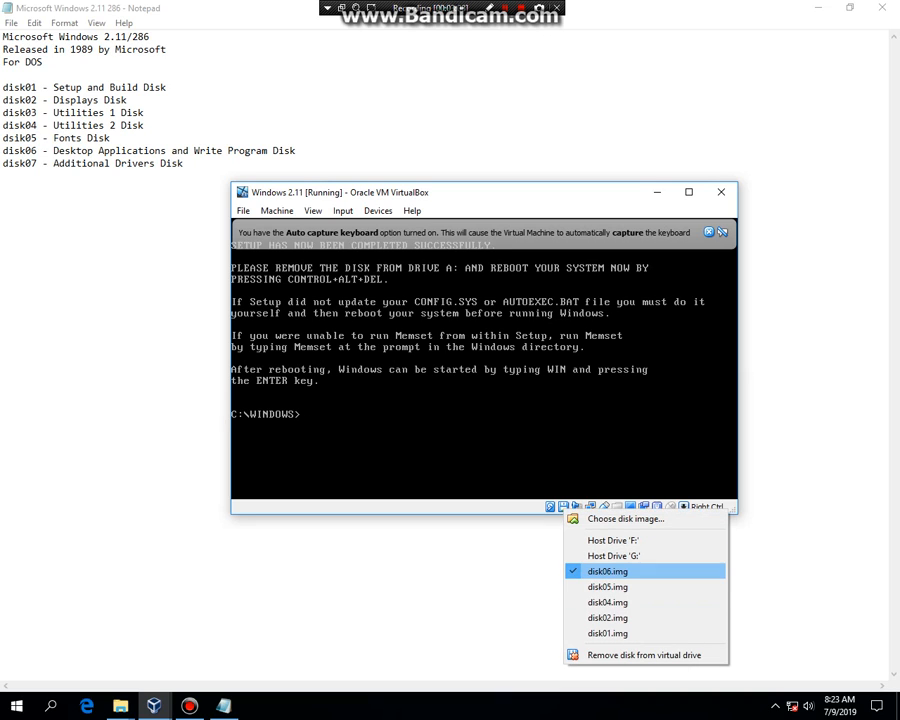
click(644, 655)
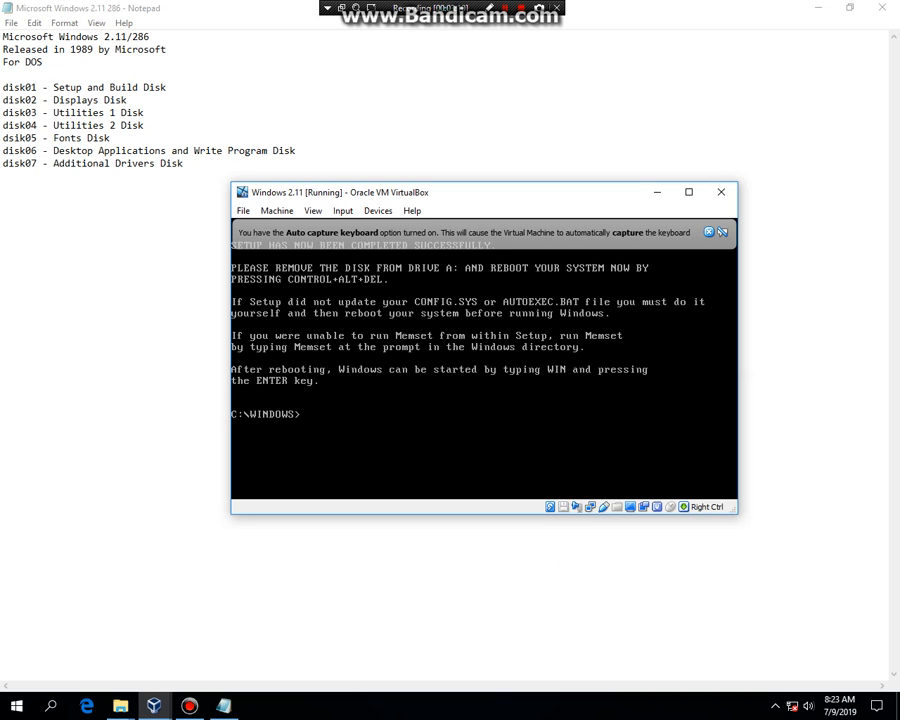
text(win)
key(Return)
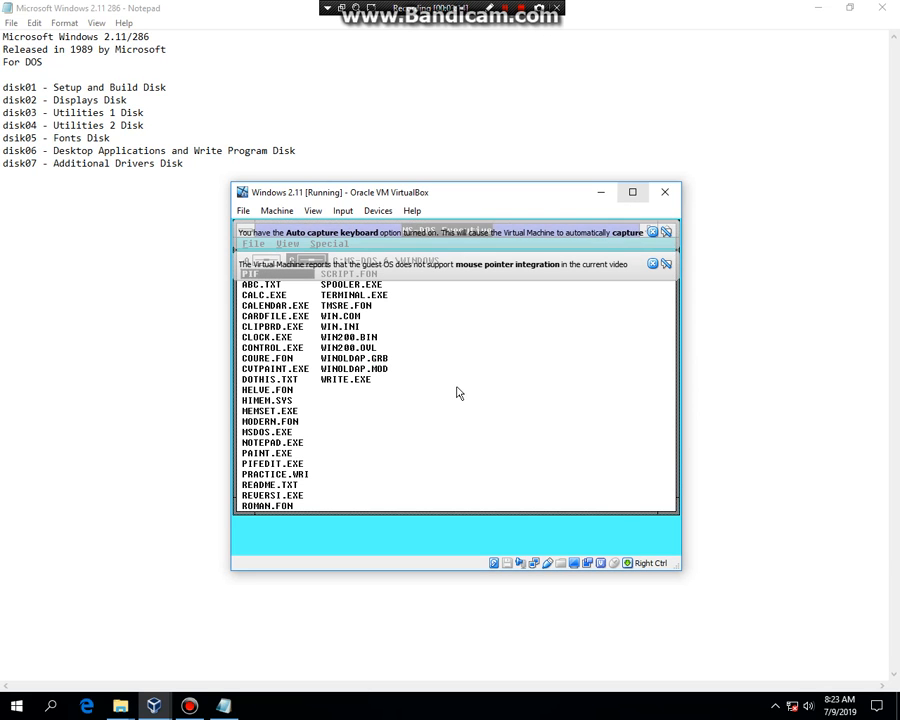
Maximize the virtual machine window and open the About MS-DOS Executive information box.
key(super+Up)
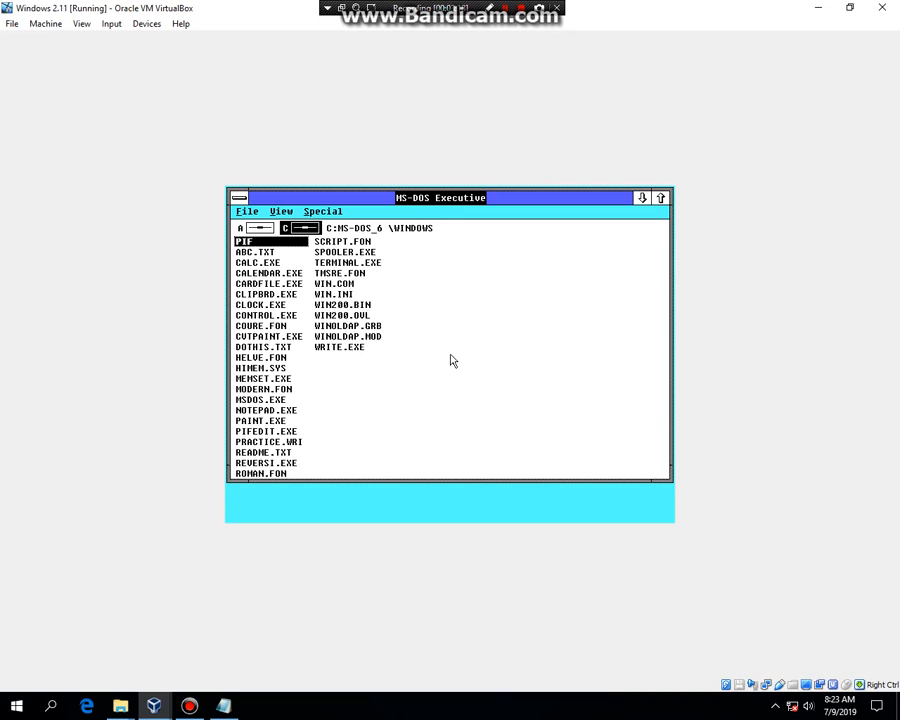
click(247, 213)
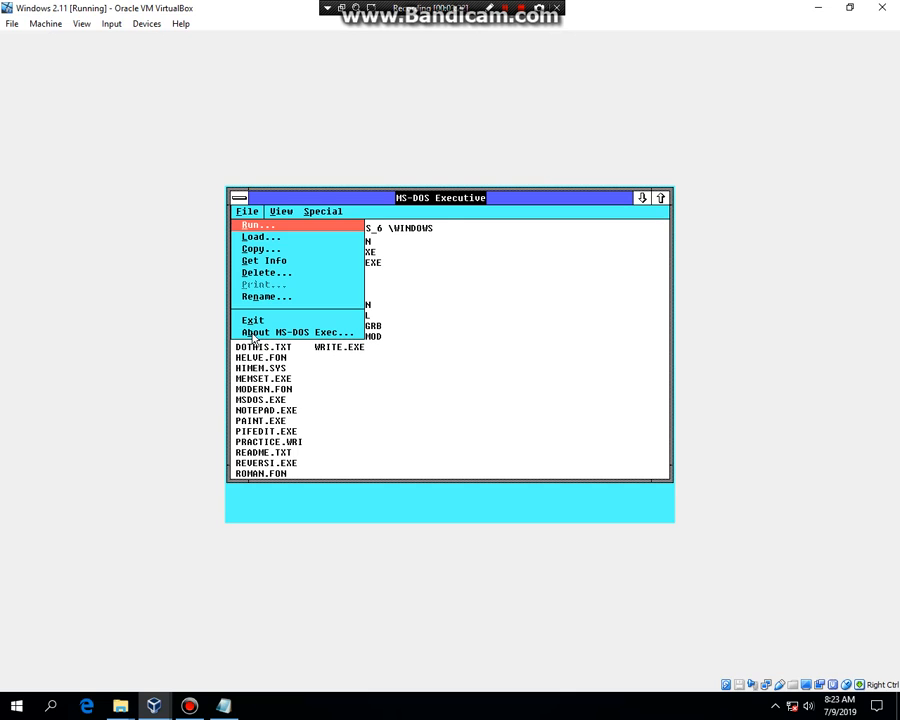
click(254, 333)
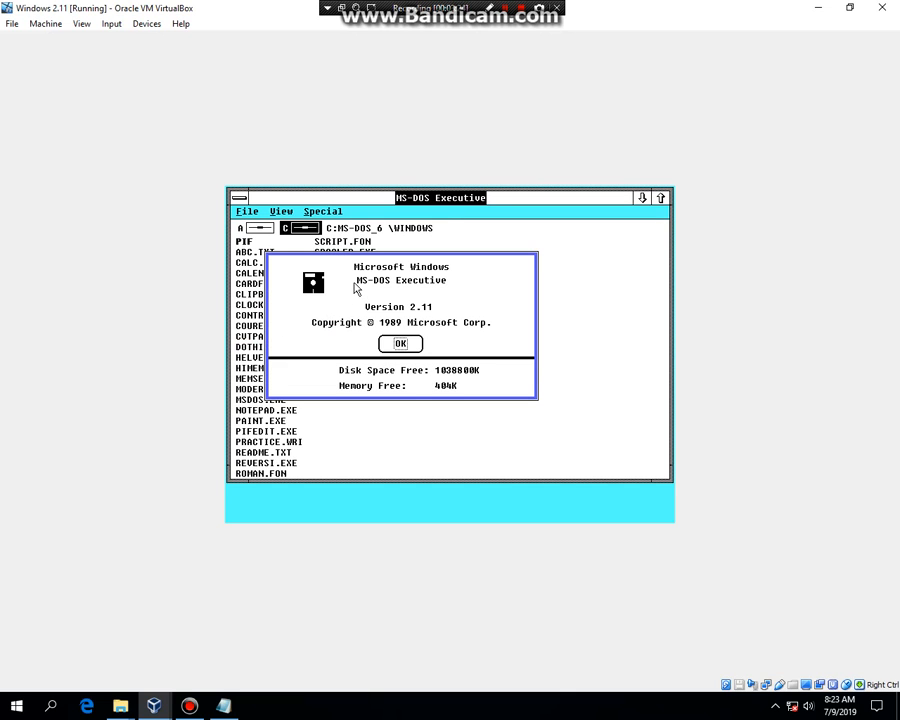